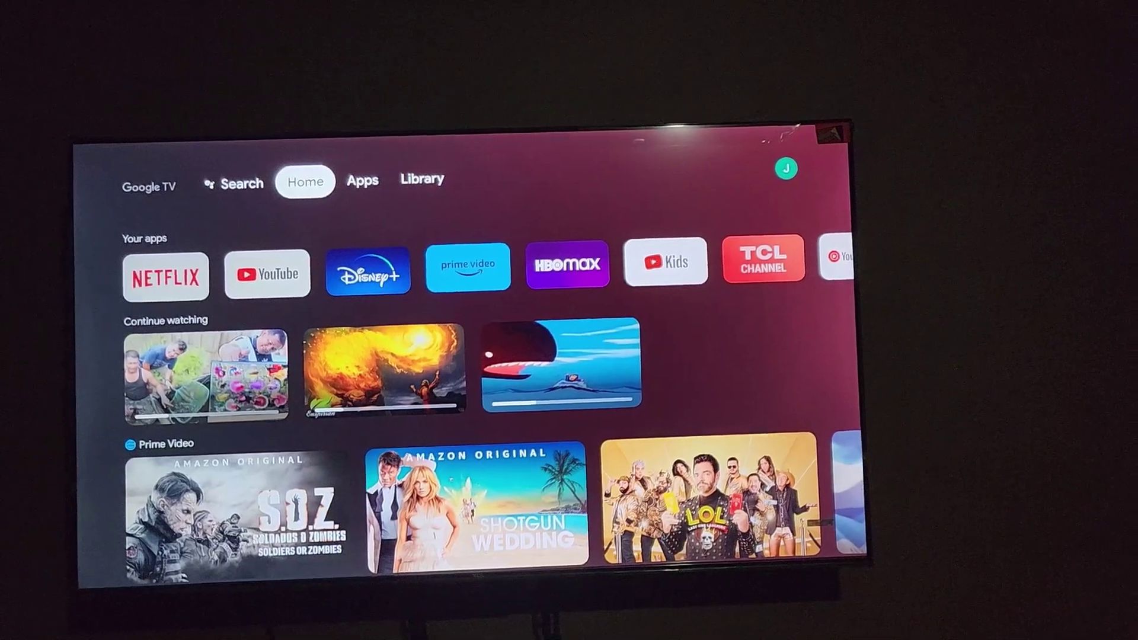
Step: Move right from the Home screen, open quick settings, then open the full Settings page
key("Right")
key("Right")
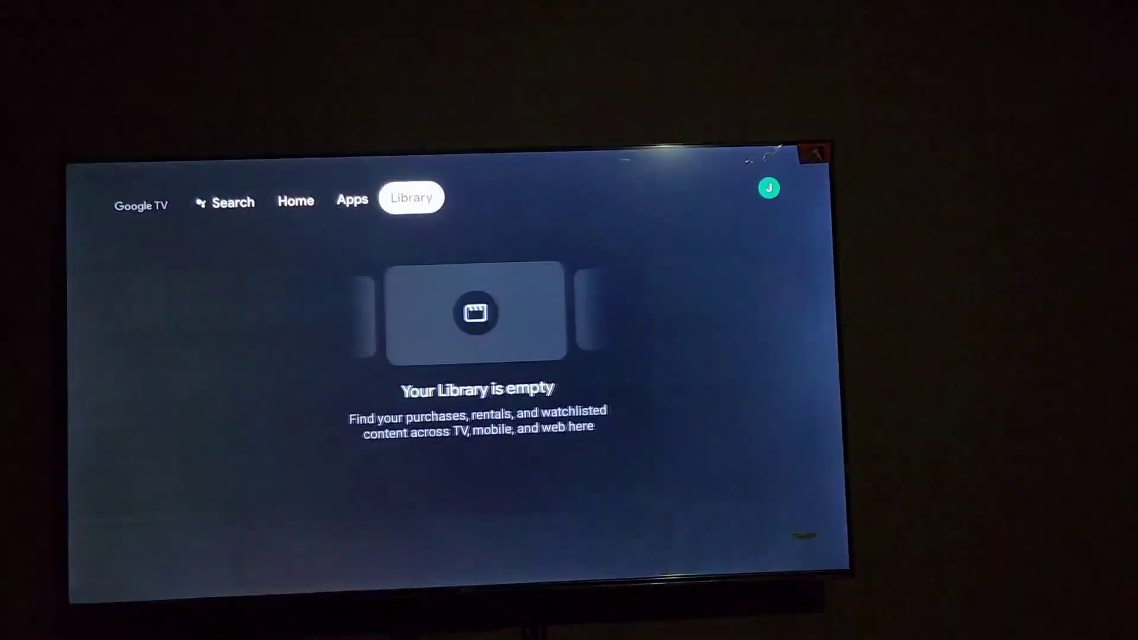
key("Right")
key("Return")
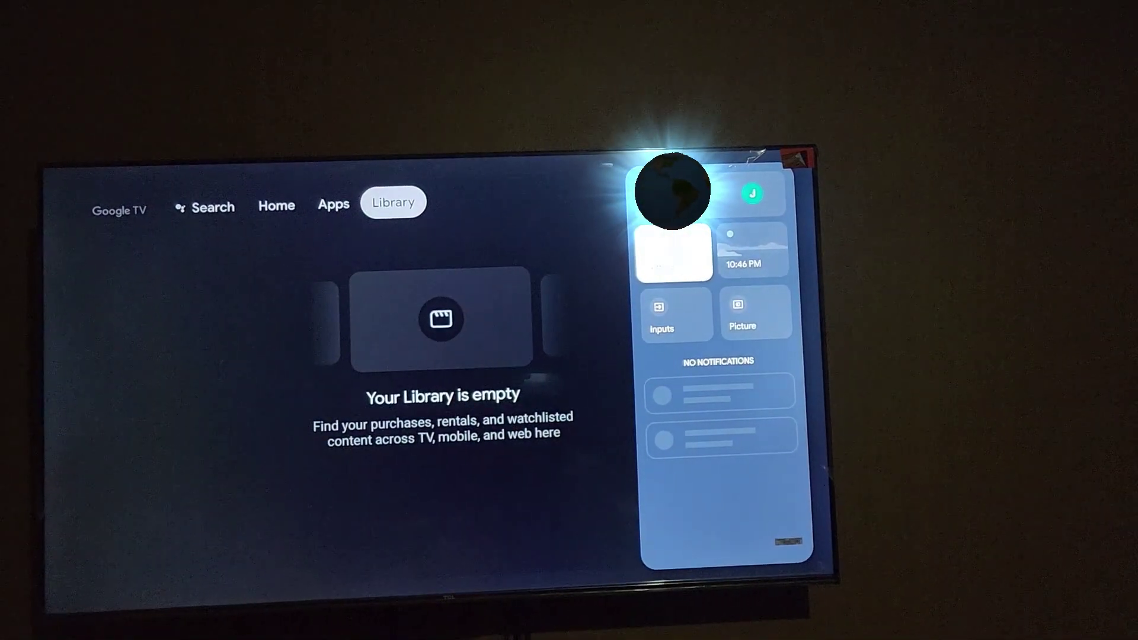
key("Return")
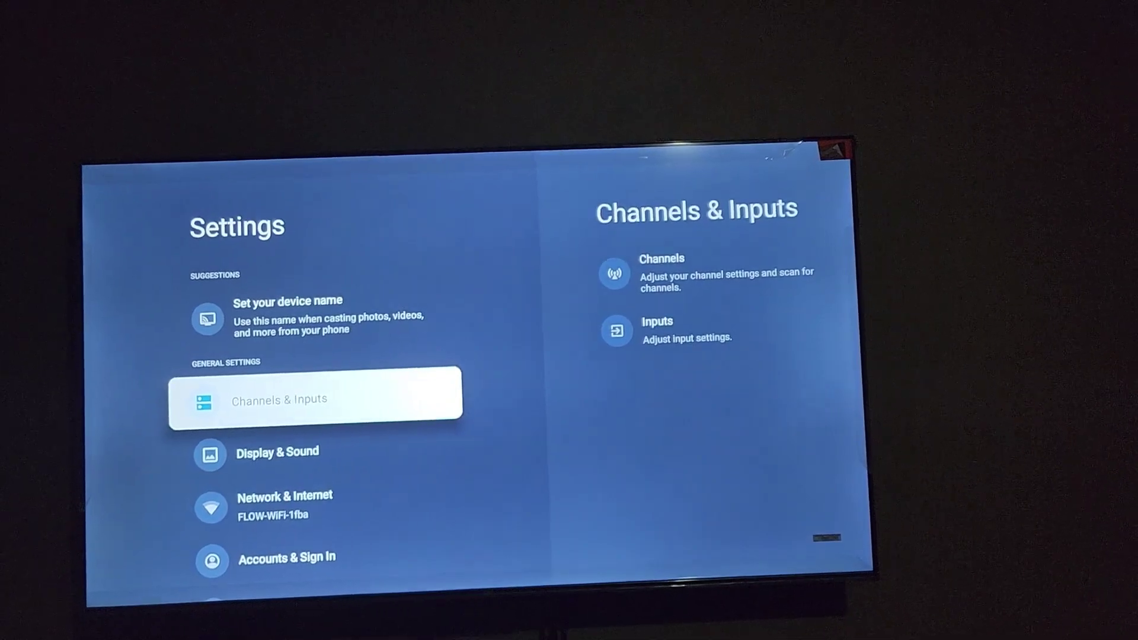
Step: Open Network & Internet and choose the Nexxt_DE1B88 network to connect
key("Down")
key("Down")
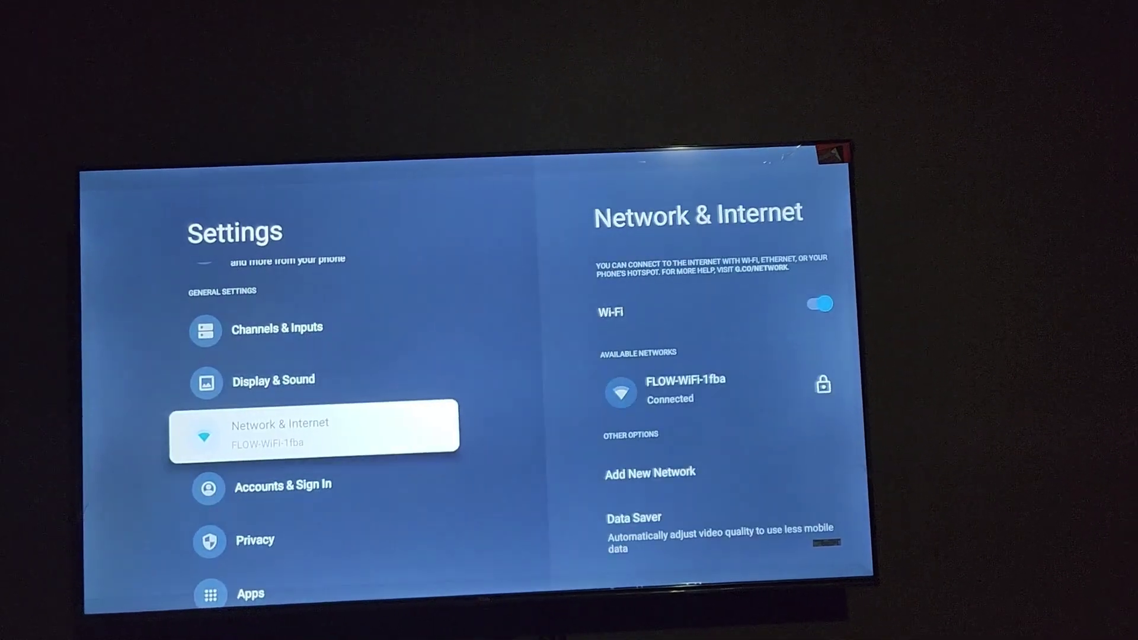
key("Return")
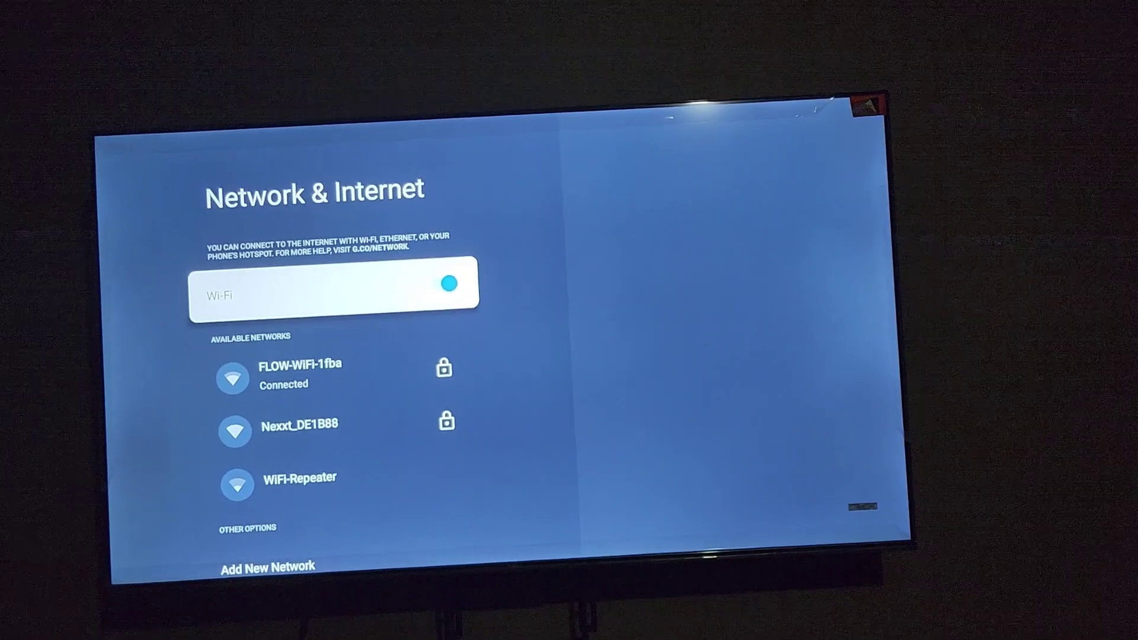
key("Down")
key("Down")
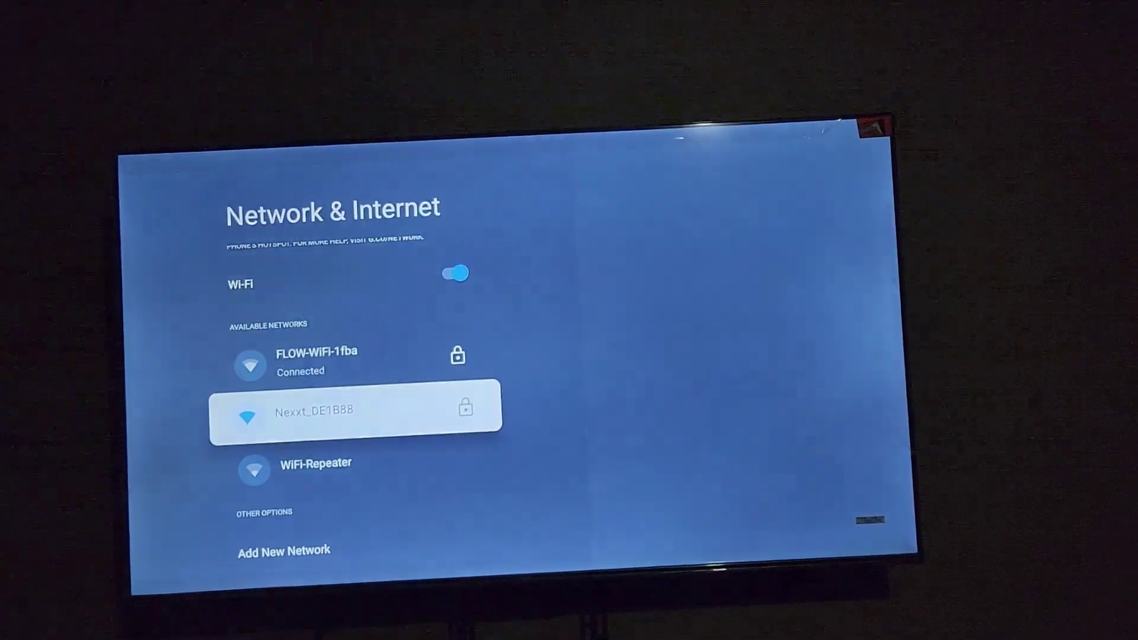
key("Return")
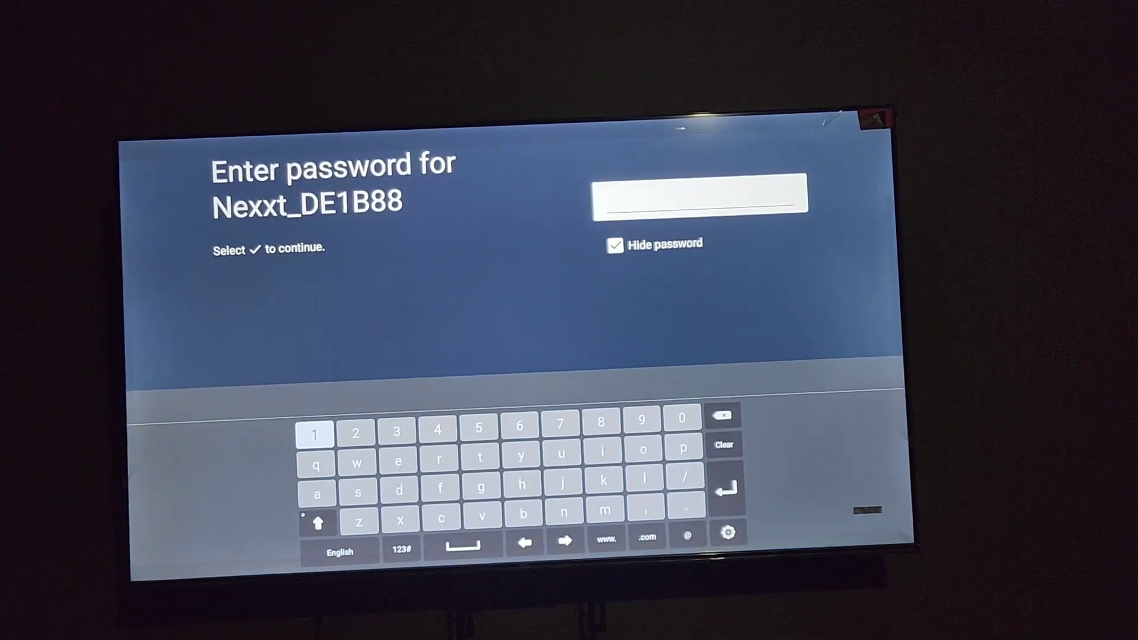
Step: Move across the on-screen keyboard toward the Nexxt_DE1B88 password characters, including a capital letter
key("Right")
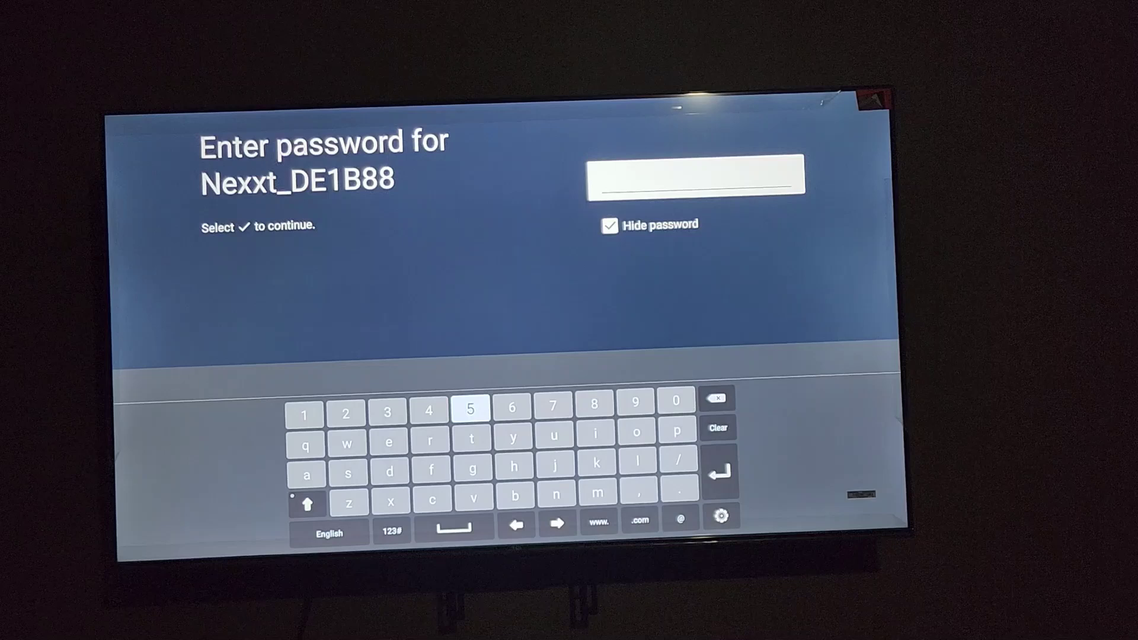
key("Left")
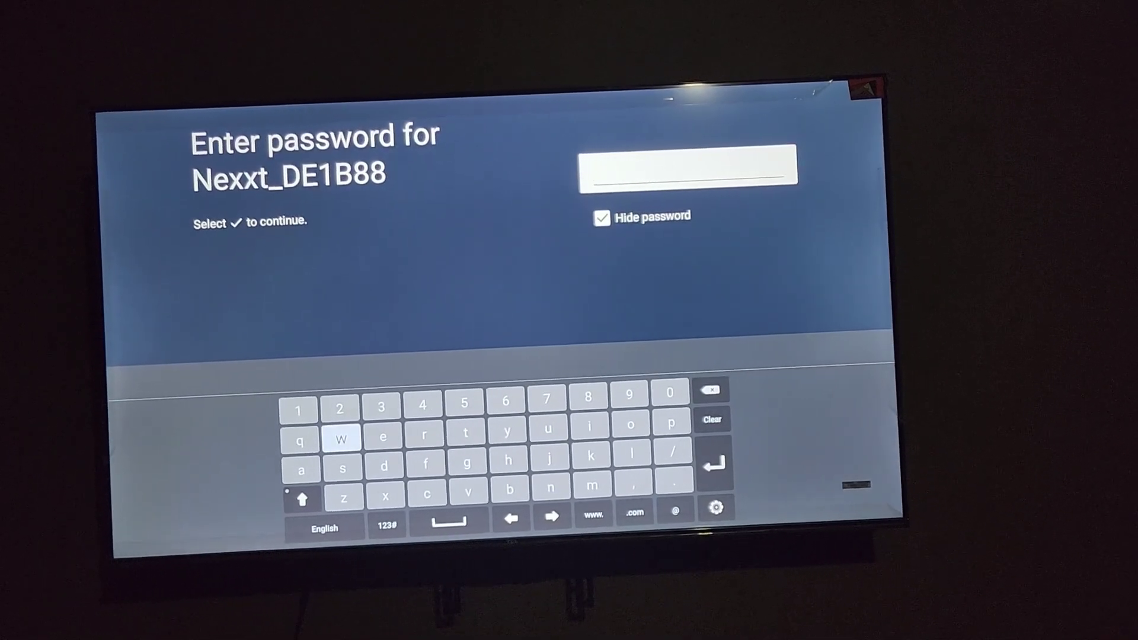
key("Down")
key("Down")
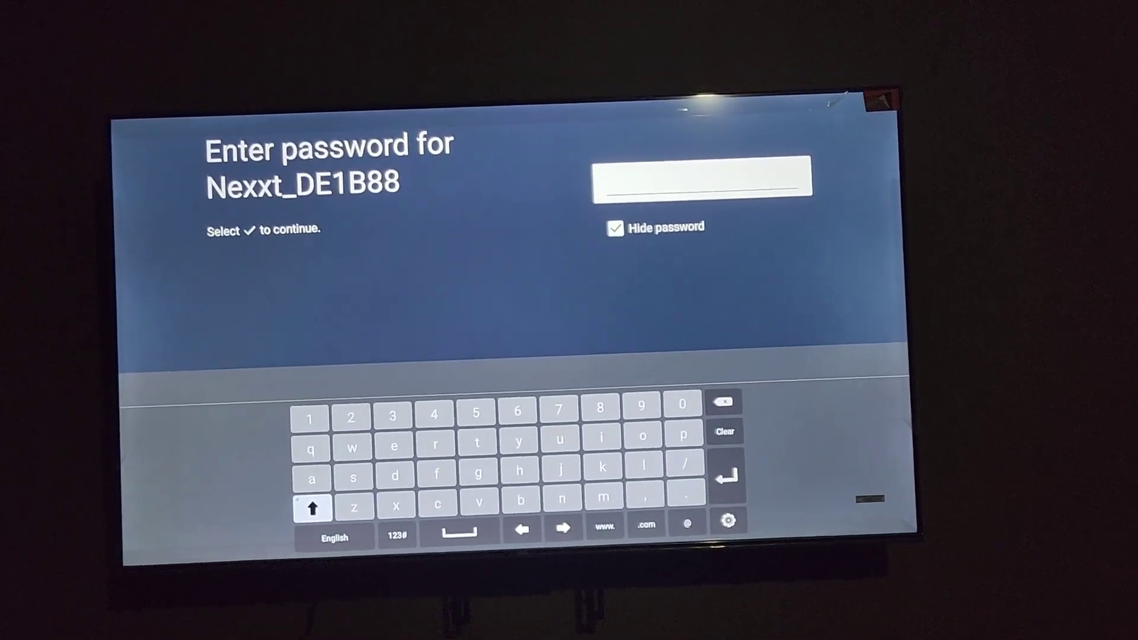
key("Right")
key("Right")
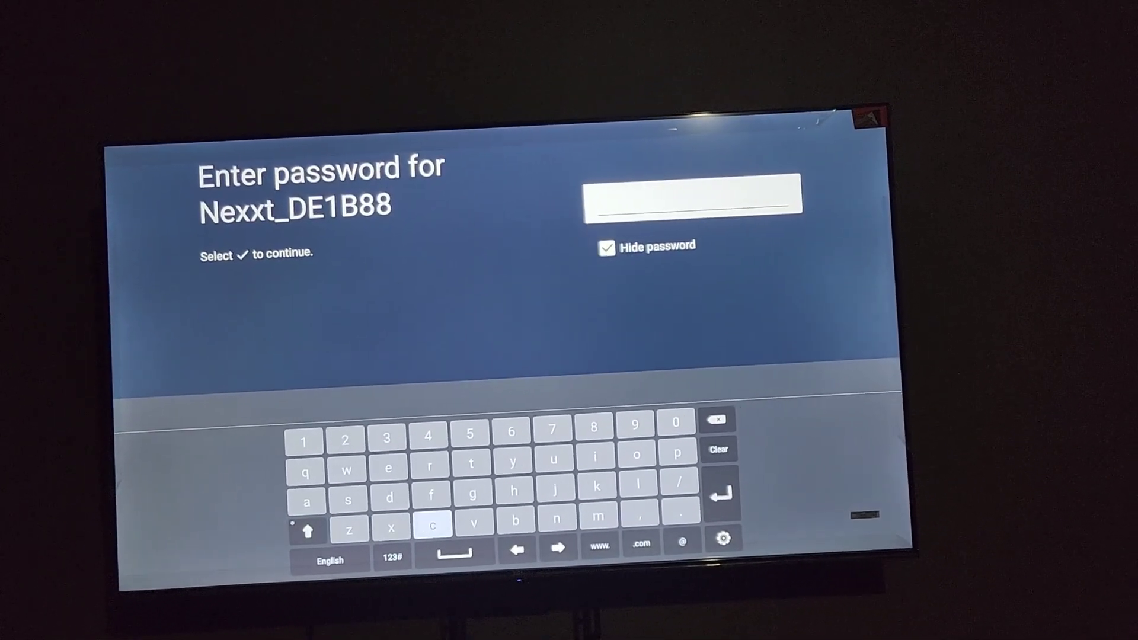
key("Right")
key("Right")
key("Right")
key("Right")
key("Right")
key("Right")
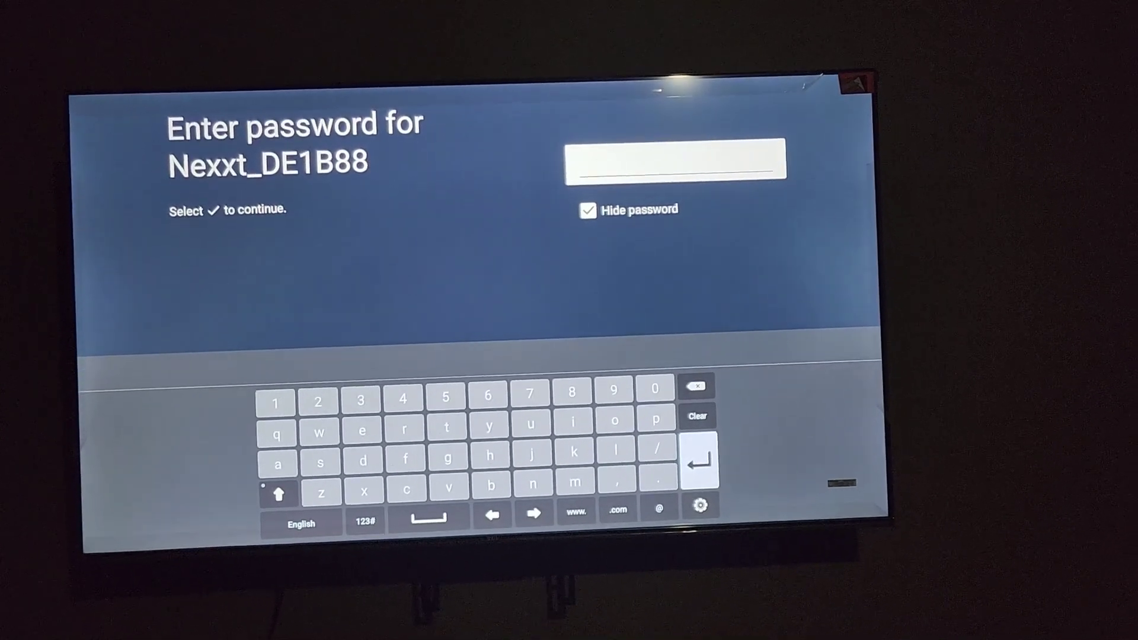
Step: Dismiss the on-screen keyboard and go to the Home screen
key("Escape")
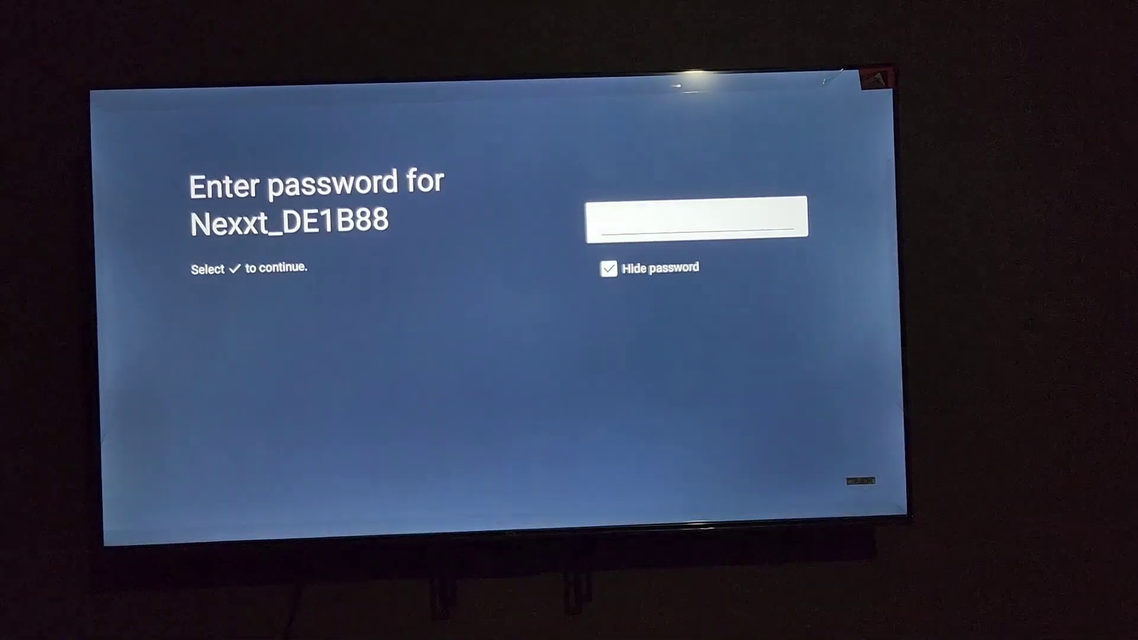
key("Home")
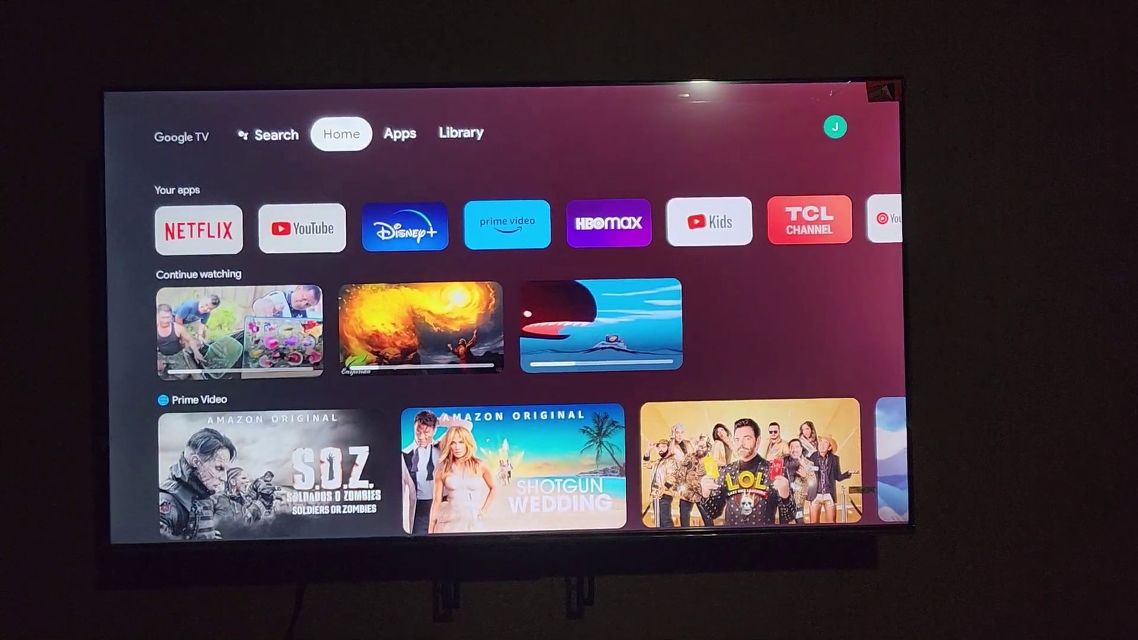